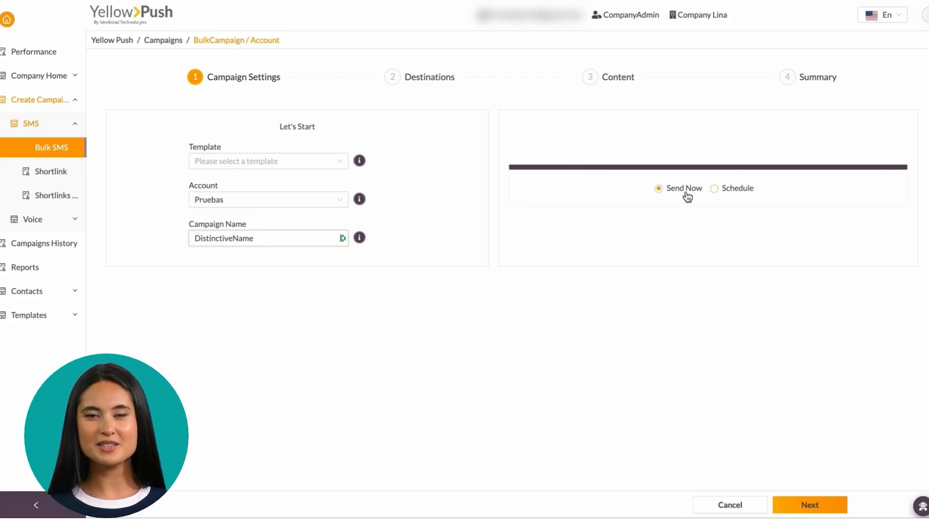
Step: Switch to scheduled sending and set Phase 1 to 50% on 15 November at 07:00
click(728, 192)
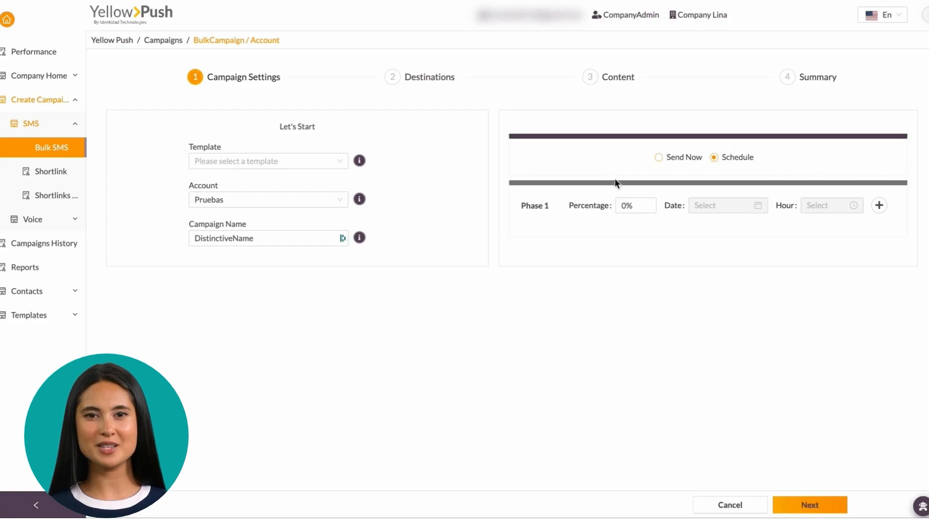
drag(627, 205, 618, 205)
text(50)
click(745, 202)
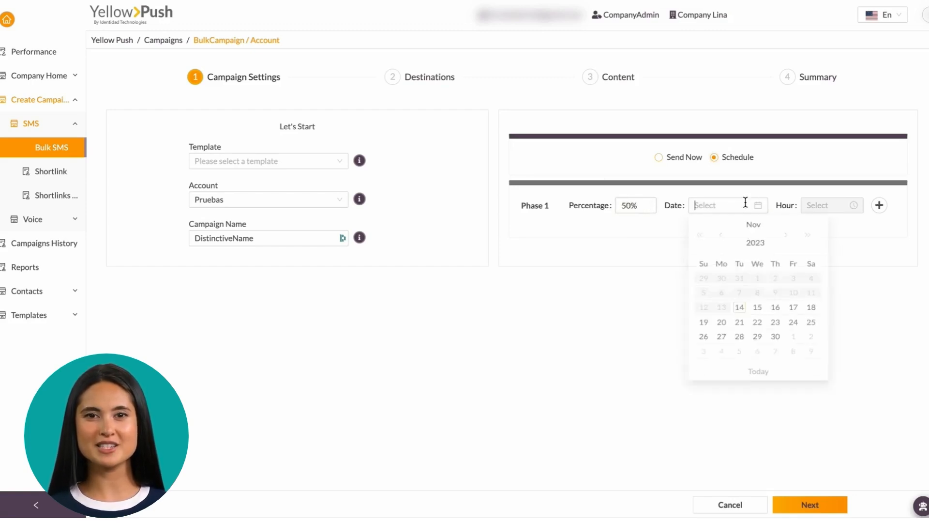
click(757, 316)
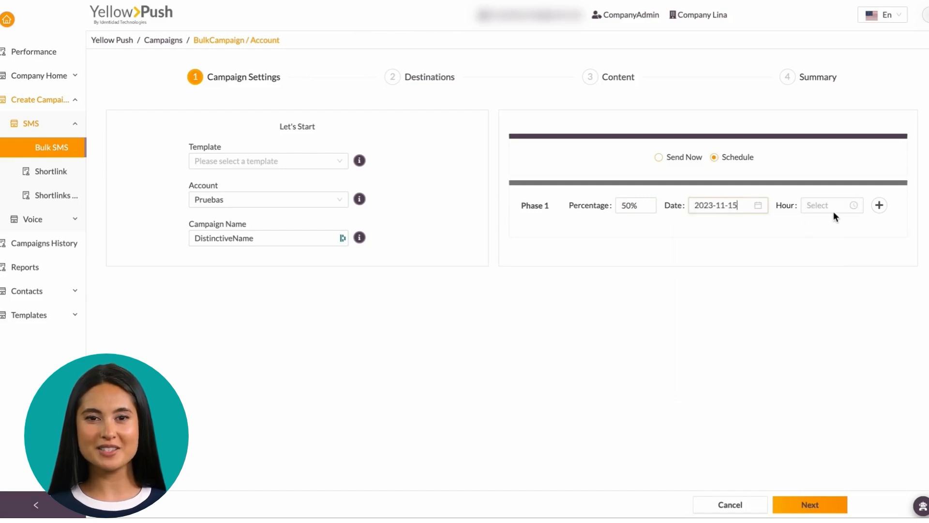
click(829, 208)
click(813, 322)
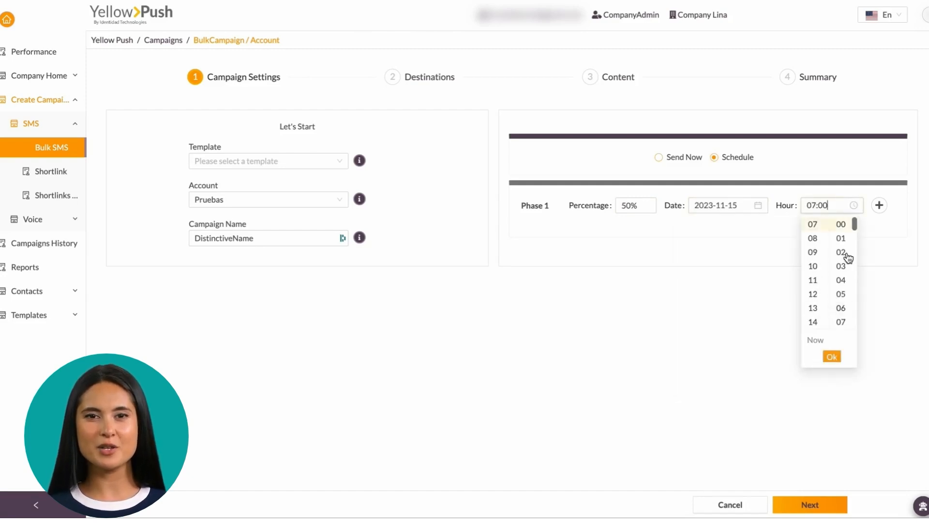
click(832, 357)
Step: Add Phase 2 at 20% on 15 November at 09:00
click(878, 206)
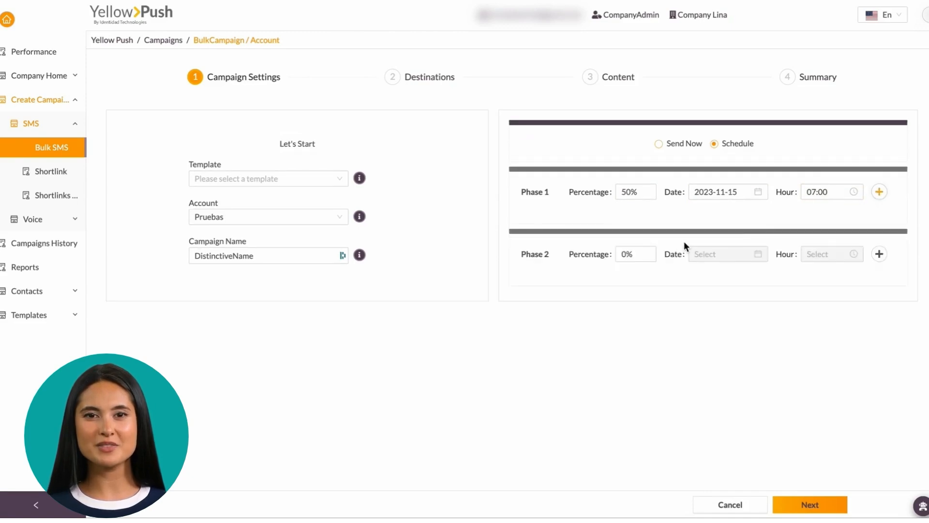
double_click(624, 254)
text(20)
click(734, 255)
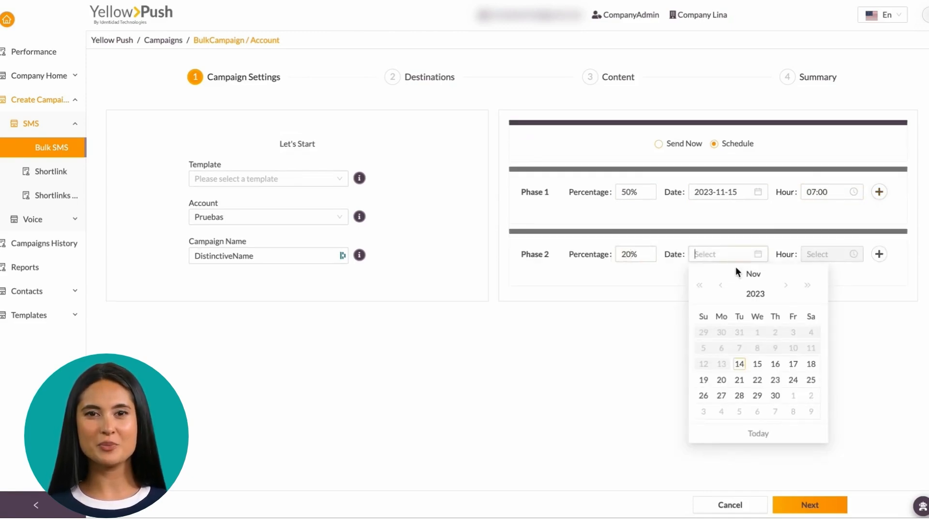
click(758, 363)
click(829, 254)
scroll(813, 360, down, 3)
click(813, 317)
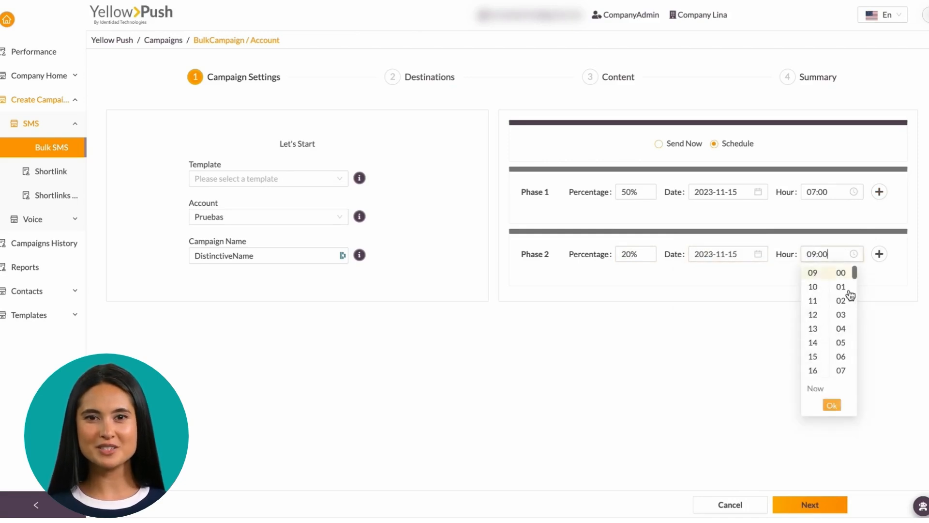
click(910, 350)
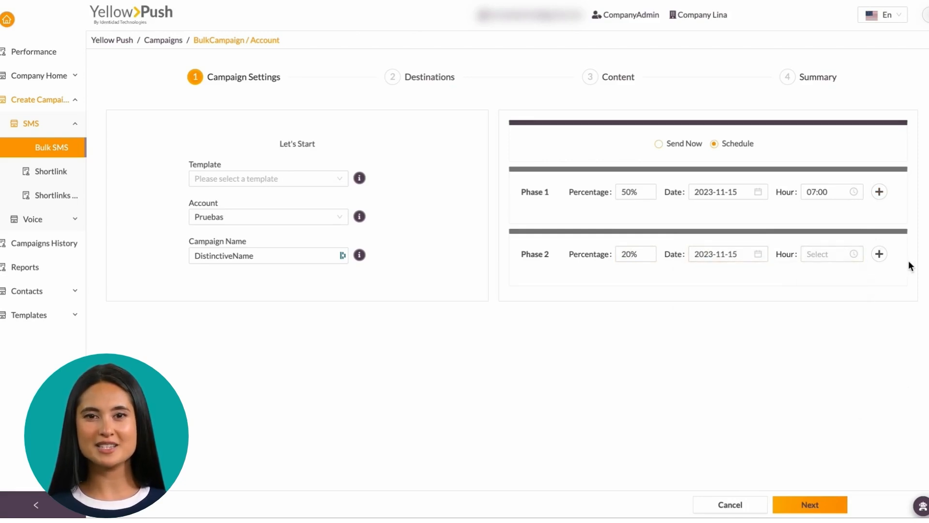
click(839, 255)
click(816, 273)
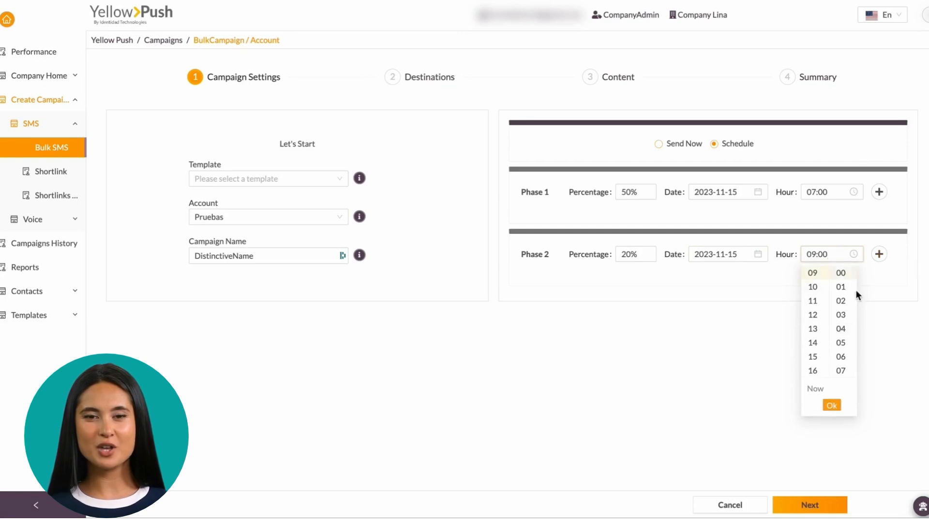
click(832, 408)
Step: Add Phase 3 at 30% on 16 November at 05:00 and continue to Destinations
click(880, 254)
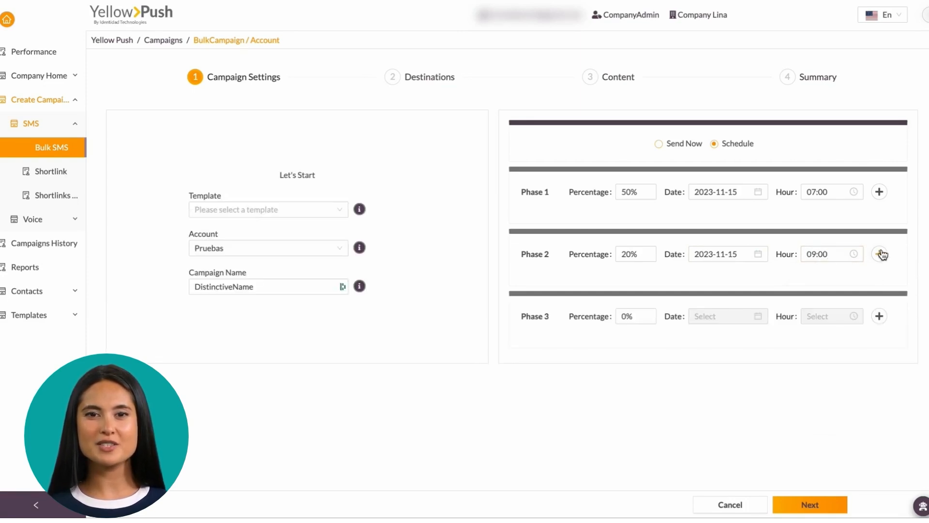
drag(627, 317, 571, 316)
text(30)
click(706, 316)
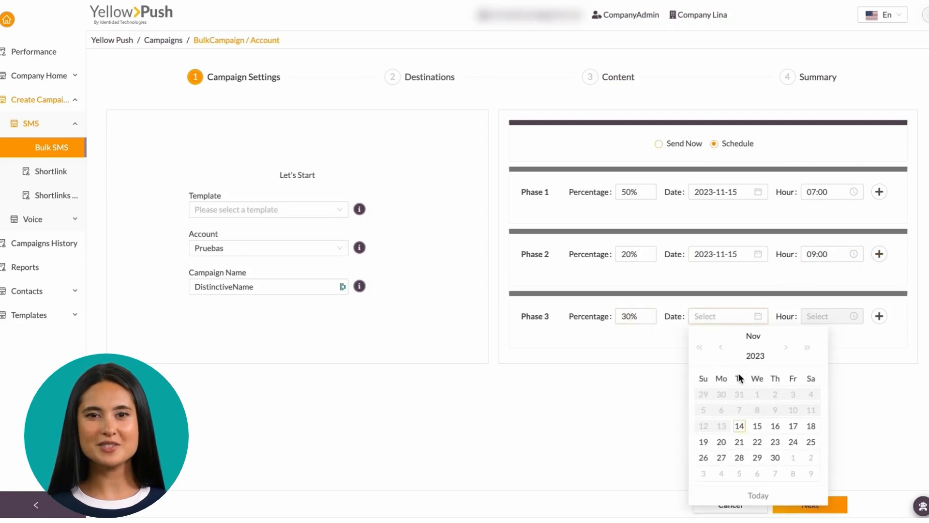
click(775, 427)
click(819, 317)
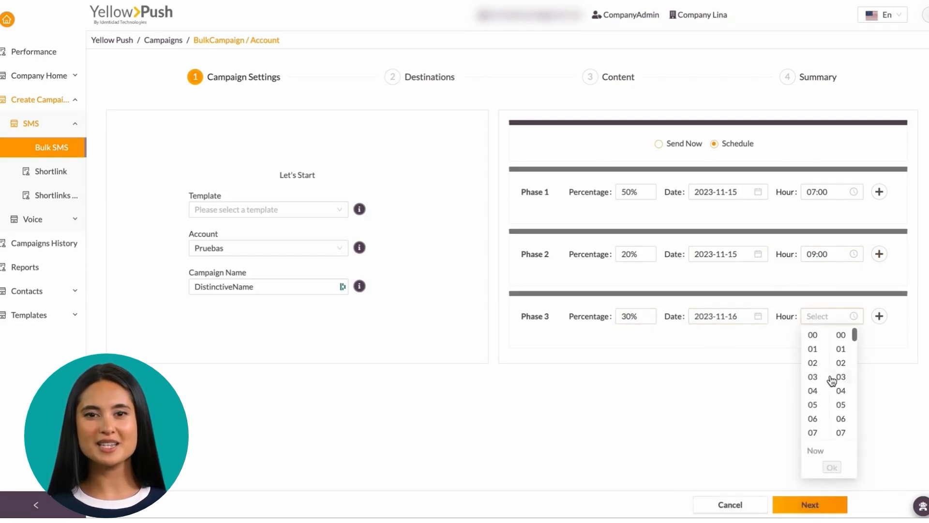
click(813, 409)
click(810, 504)
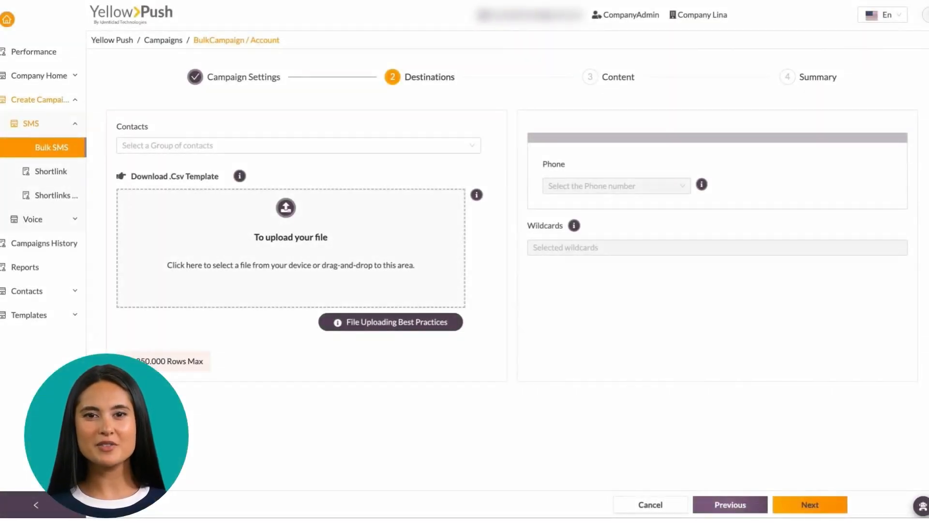
Step: Upload AAAAAA.csv from the Archivos de Prueba folder as the contacts file
click(284, 151)
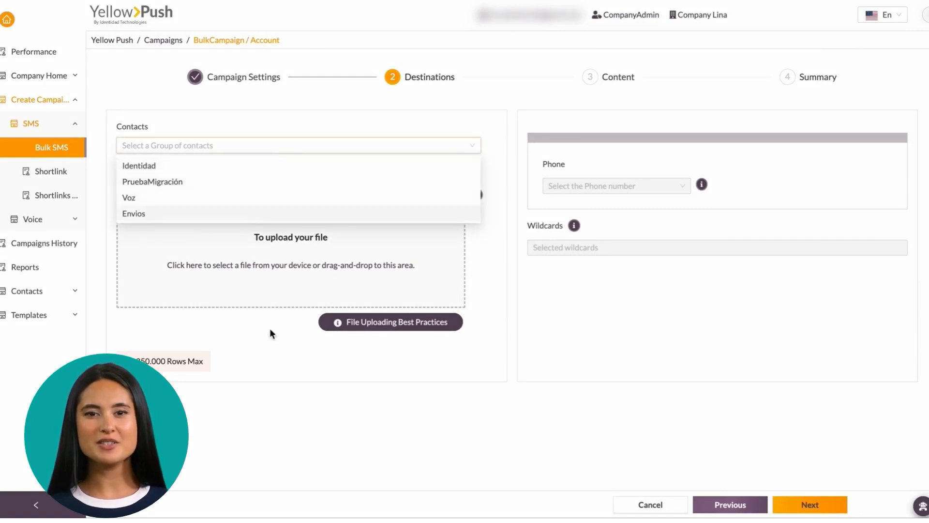
click(275, 358)
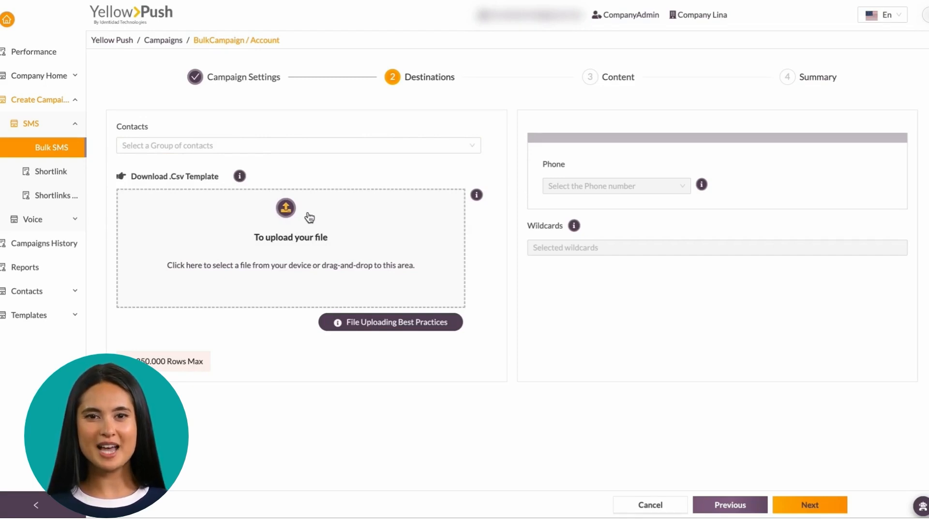
click(289, 208)
double_click(361, 141)
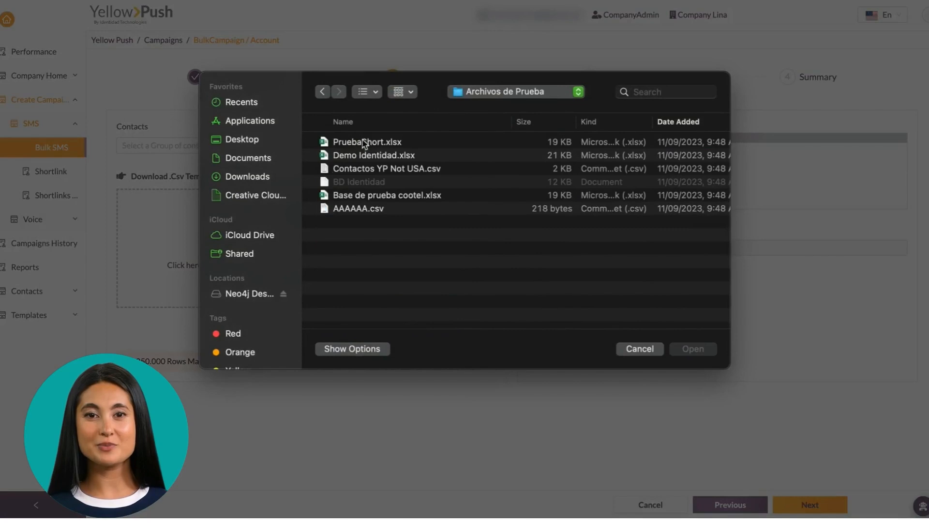
double_click(360, 209)
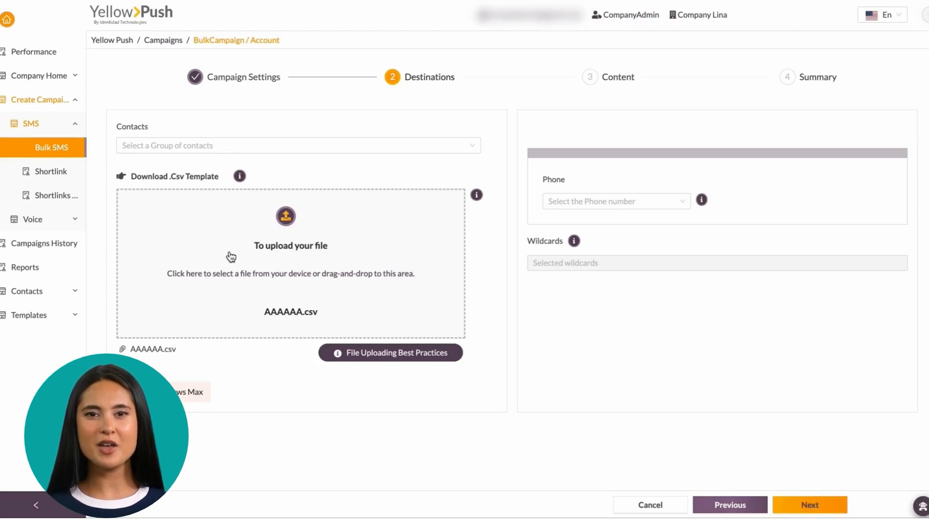
Step: Replace the upload with Contactos YP Not USA.csv and map recipients to the Phone number column
click(286, 216)
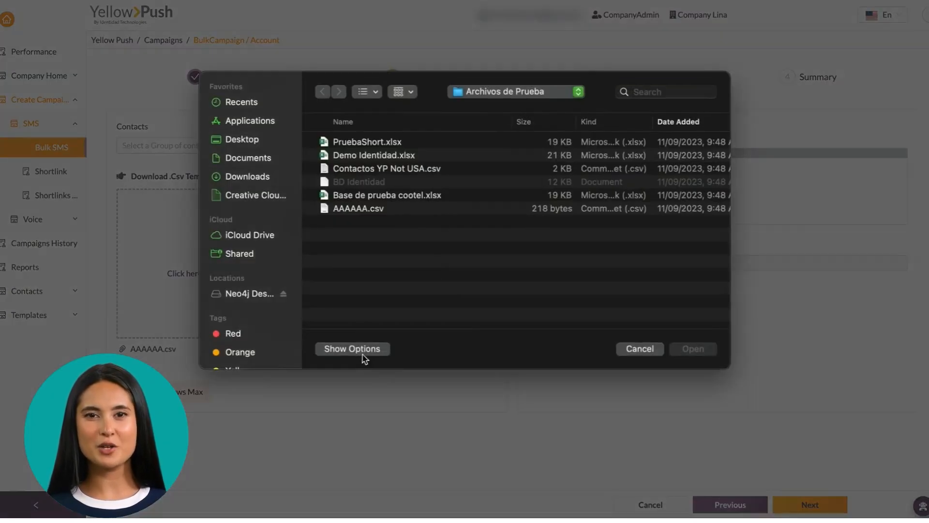
click(387, 169)
click(707, 348)
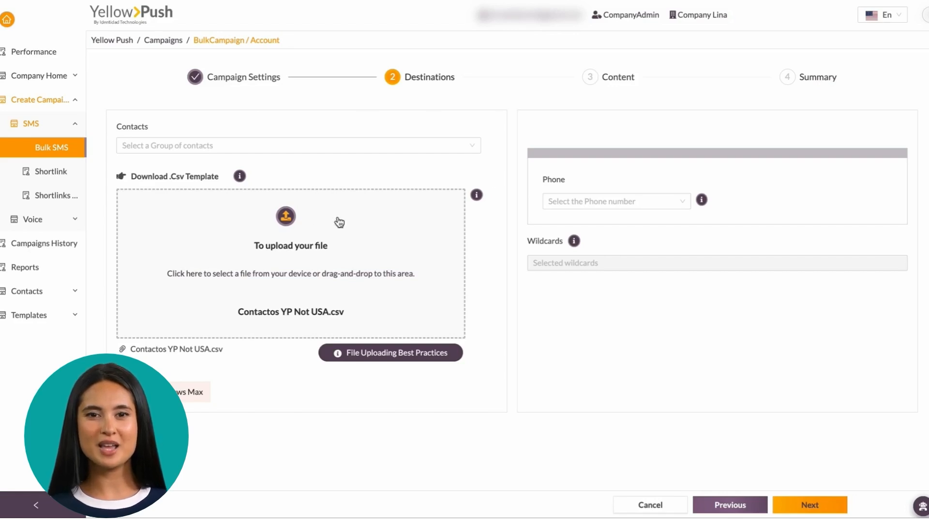
click(624, 205)
click(589, 223)
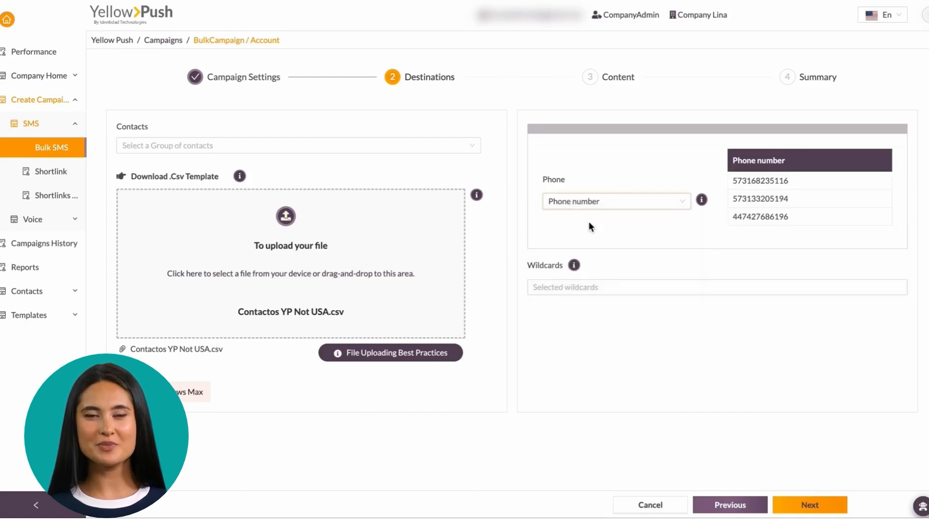
Step: Add Name, Code and Mood as message wildcards and advance to the Content step
click(578, 287)
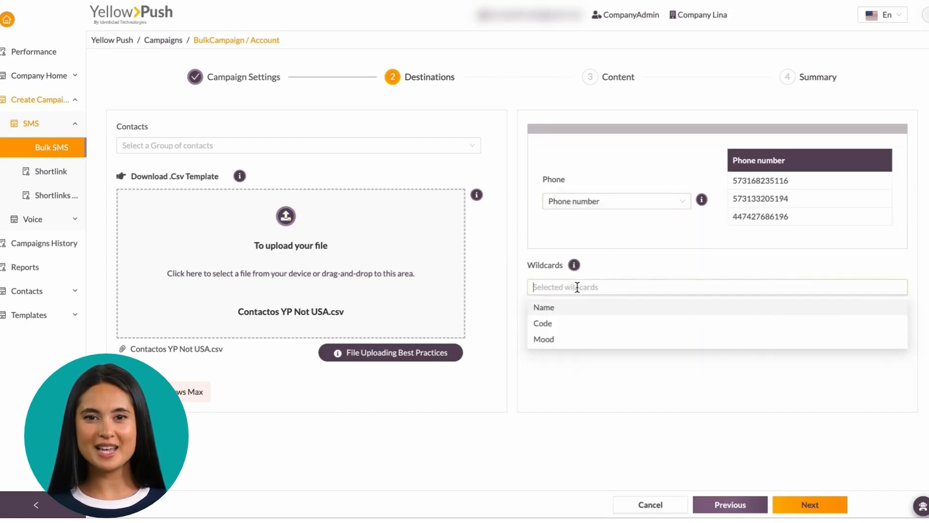
click(576, 312)
click(574, 324)
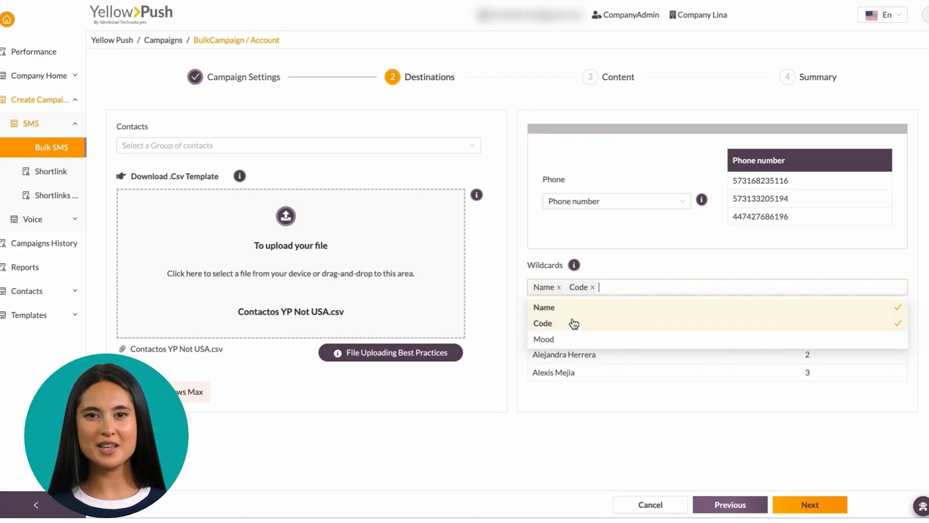
click(580, 341)
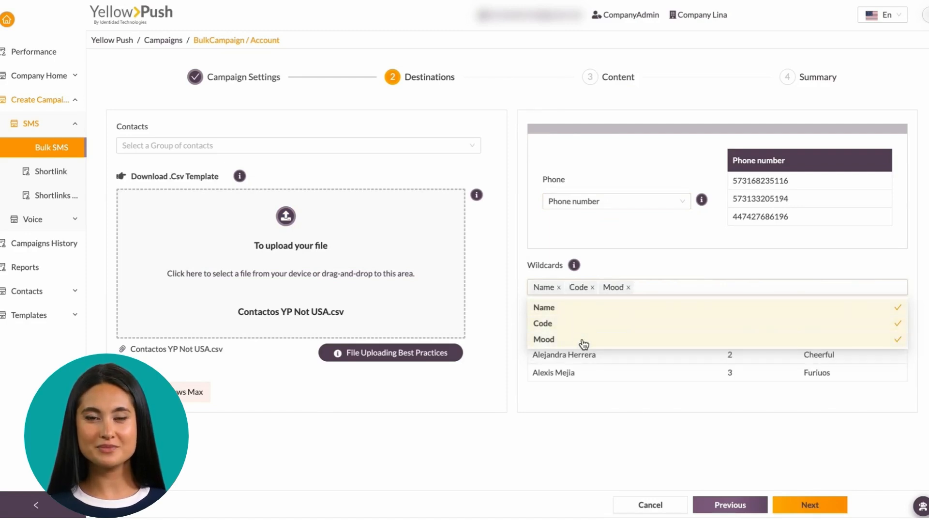
click(675, 450)
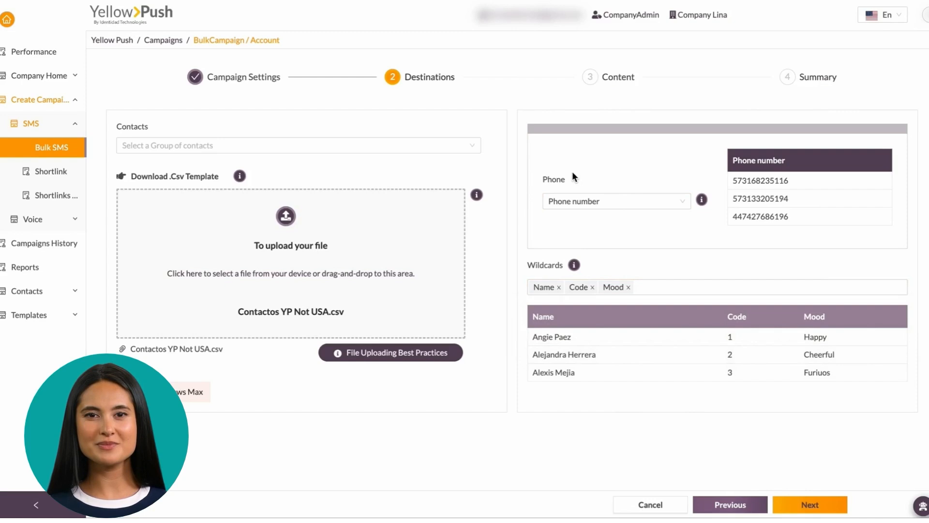
click(818, 503)
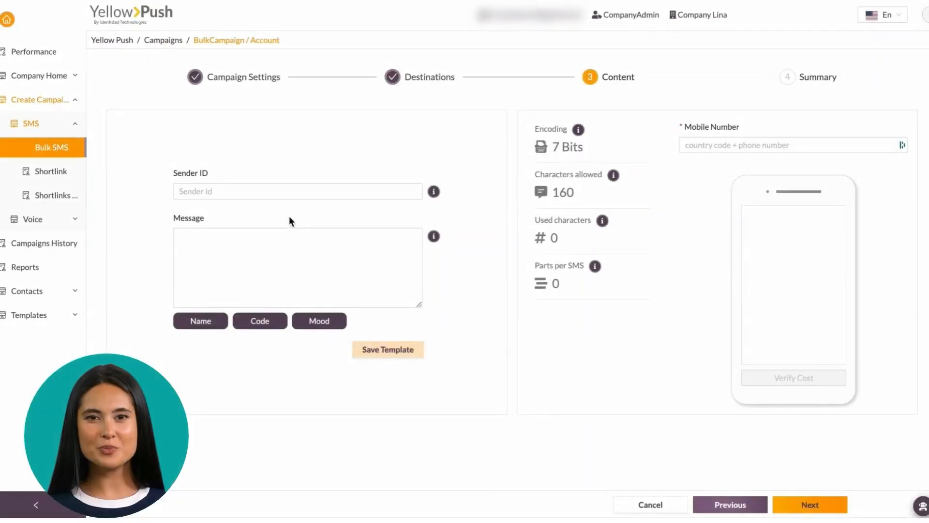
Step: Set sender ID 334455 and write the message with [Name], [Code] and [Mood] wildcards, ending 'Thanks!'
text(334455)
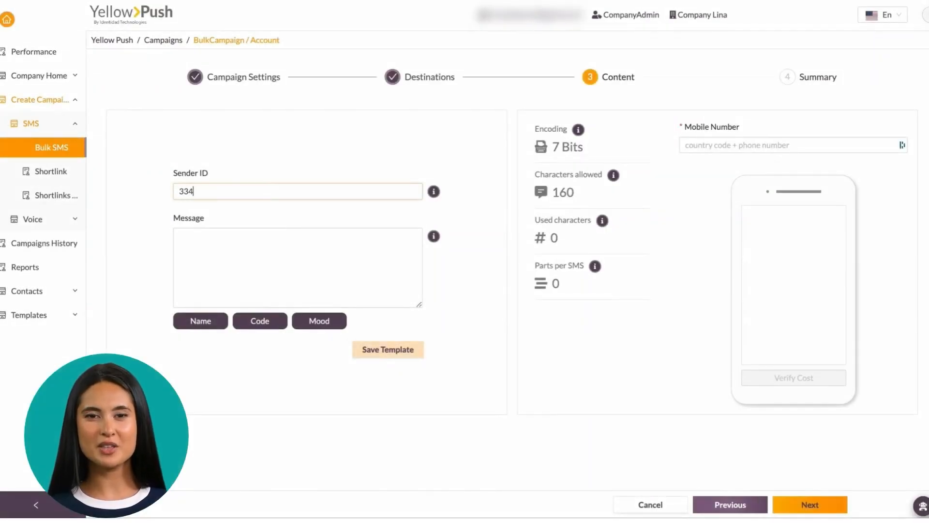
click(249, 245)
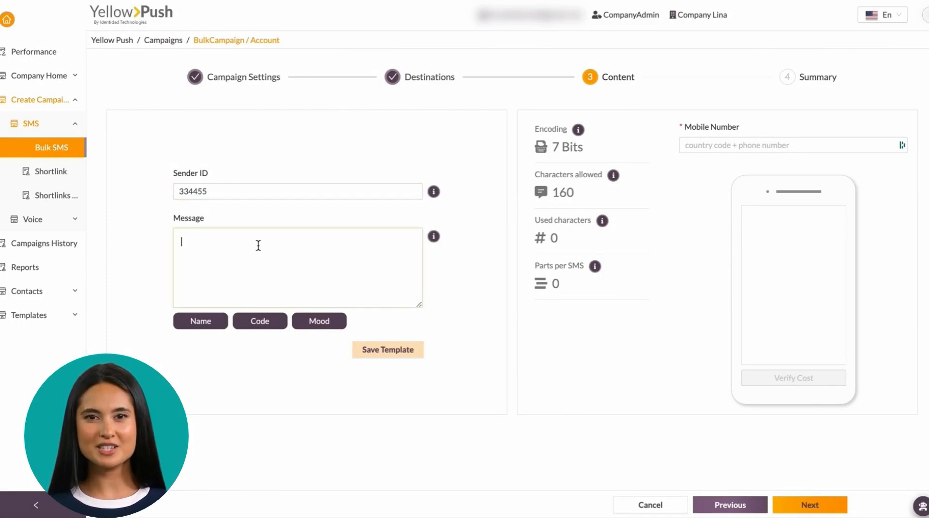
text(Hi,)
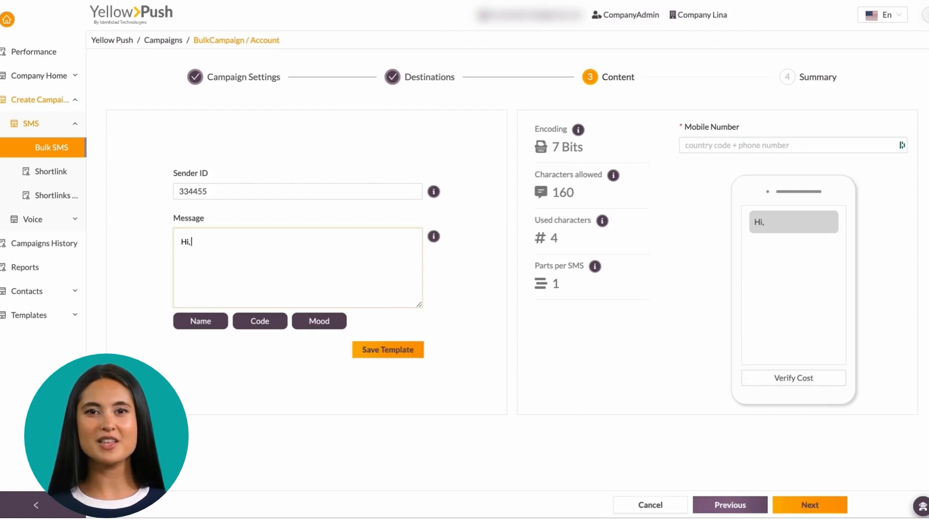
click(209, 321)
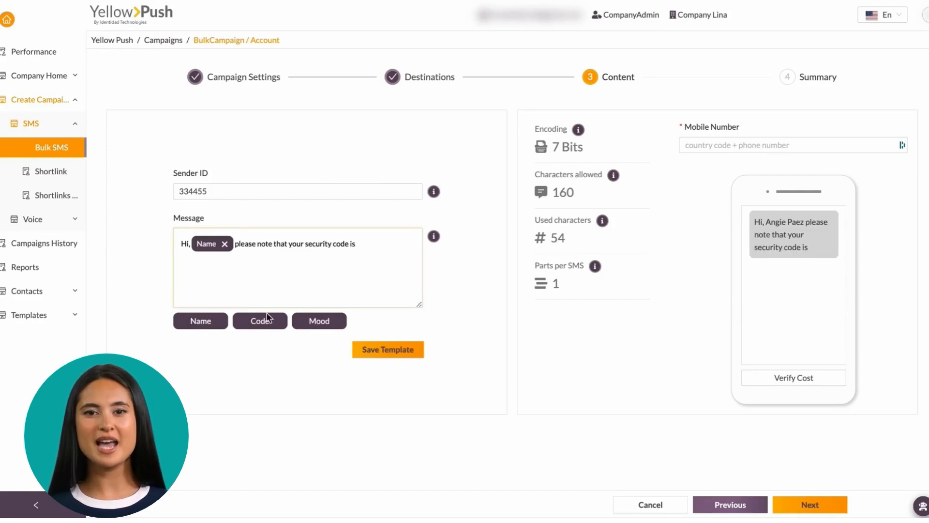
click(266, 328)
text(and we e)
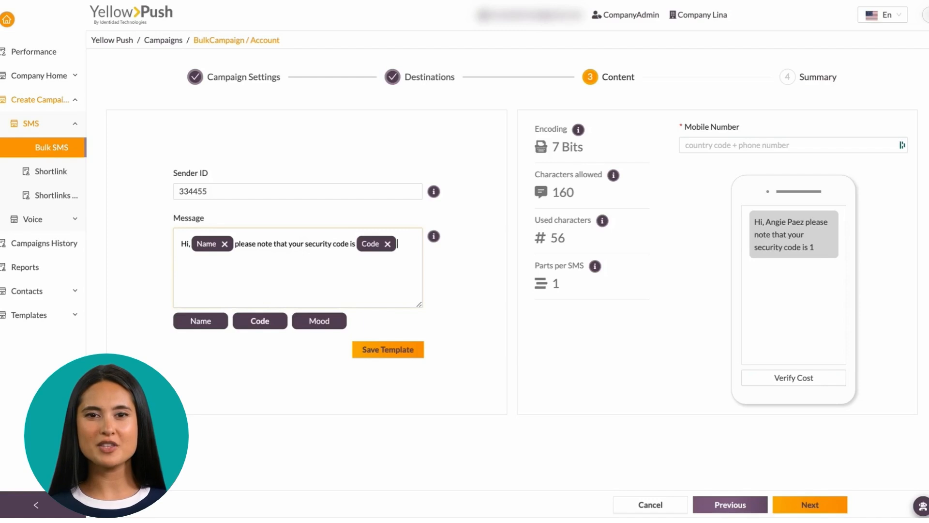
text(xpe)
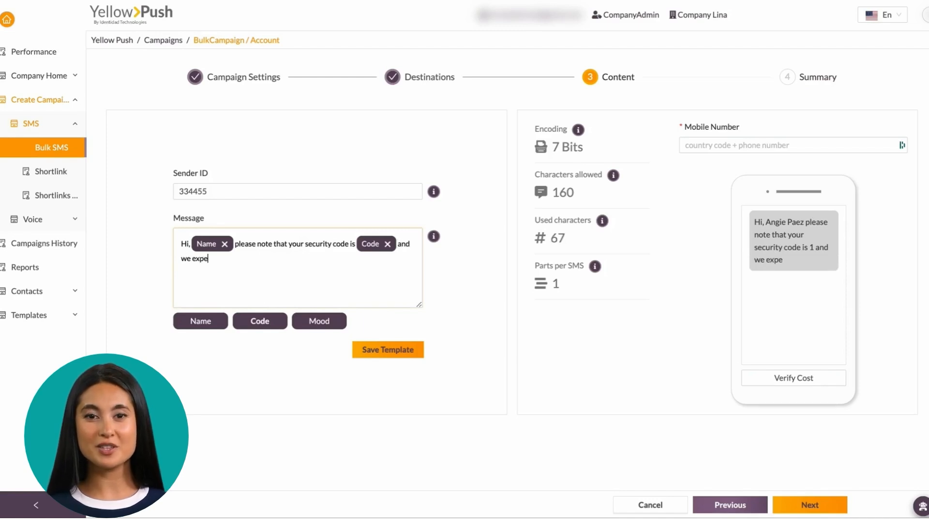
text(ct you remain)
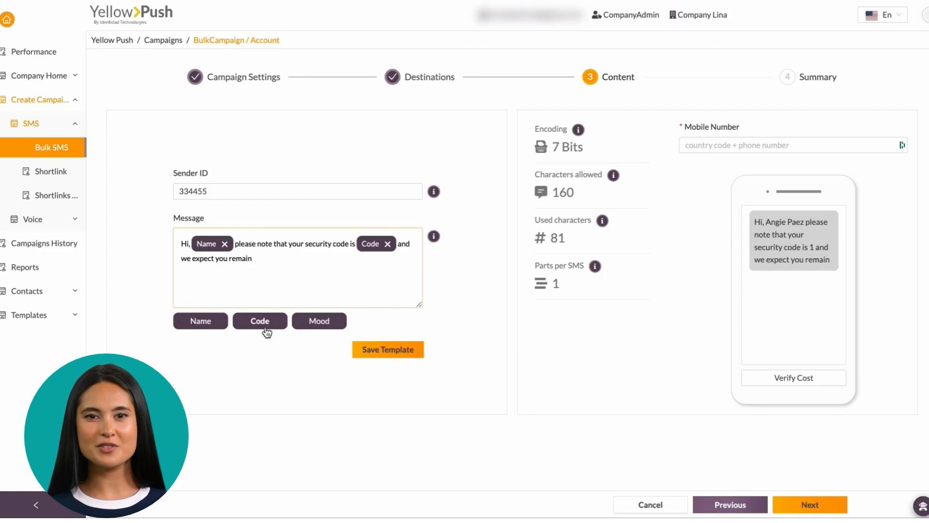
click(319, 321)
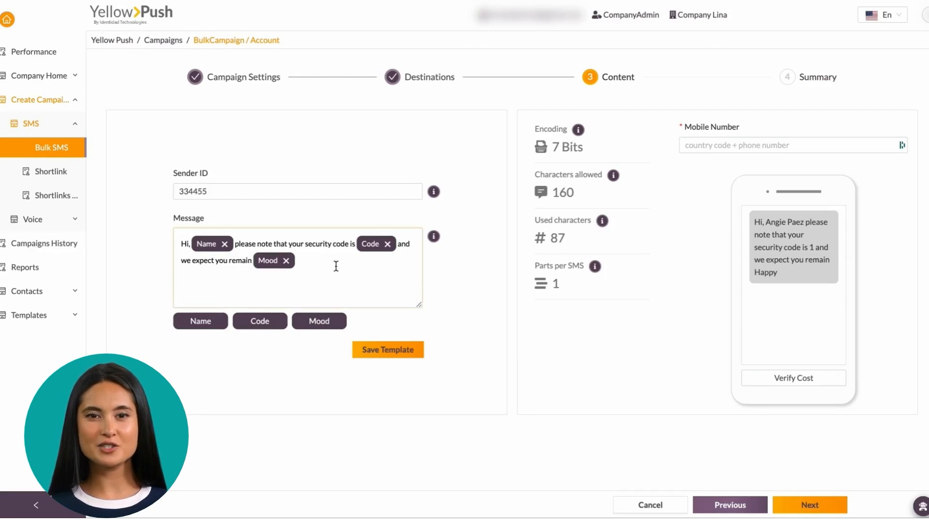
text(.)
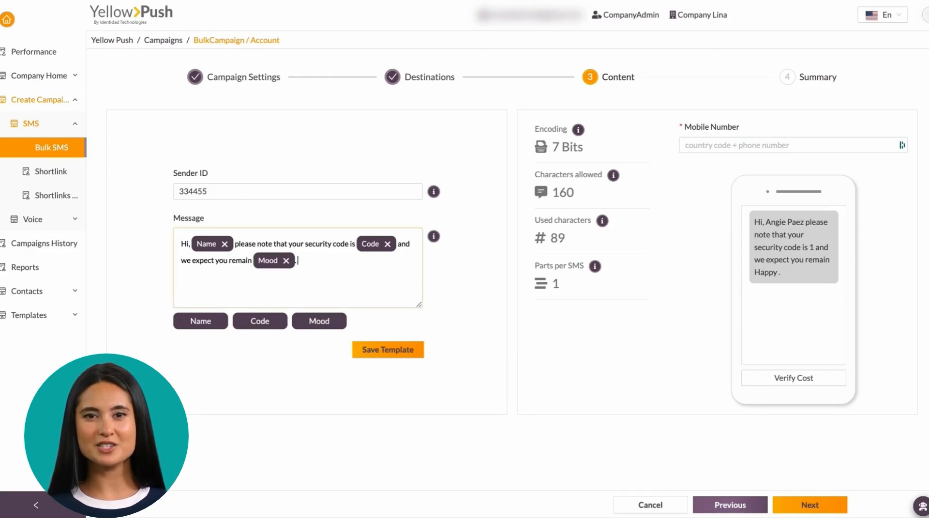
text( Thanks!)
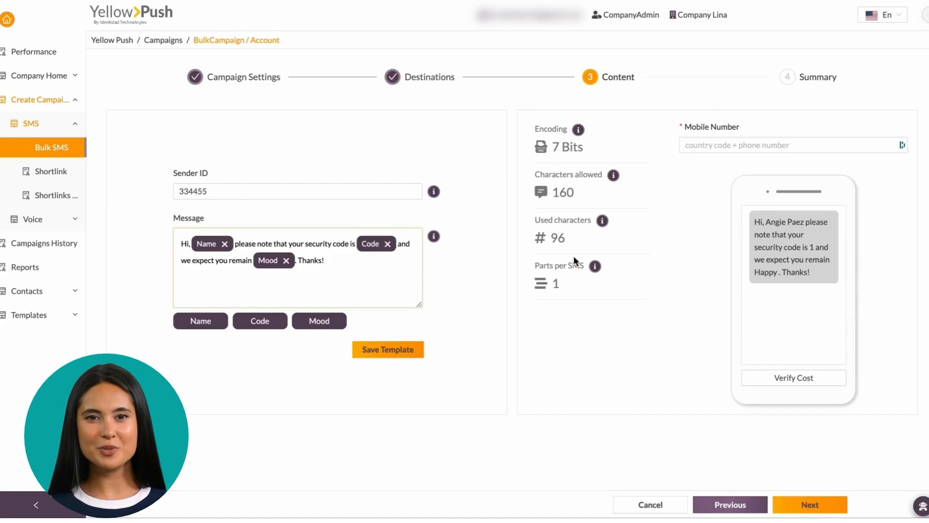
Step: Enter a Colombian test mobile number, verify the $0.0012 cost, and send the test SMS
click(734, 144)
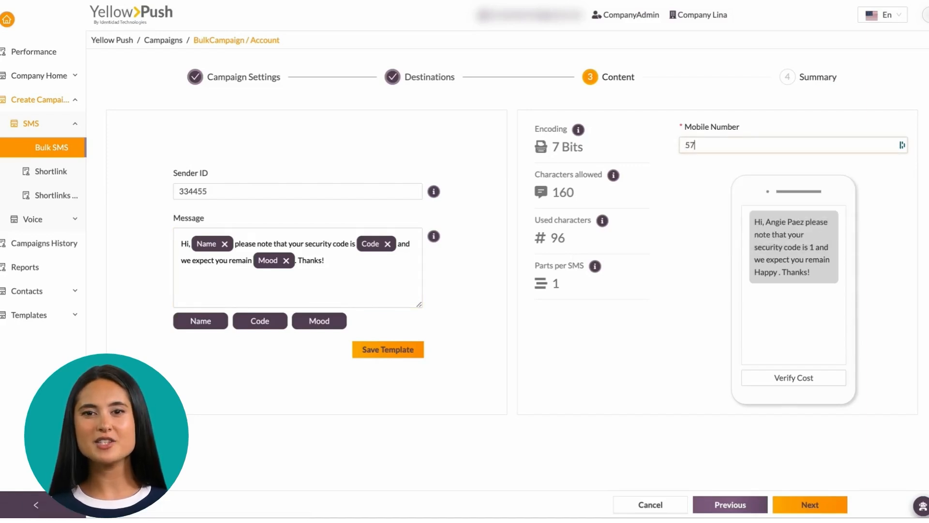
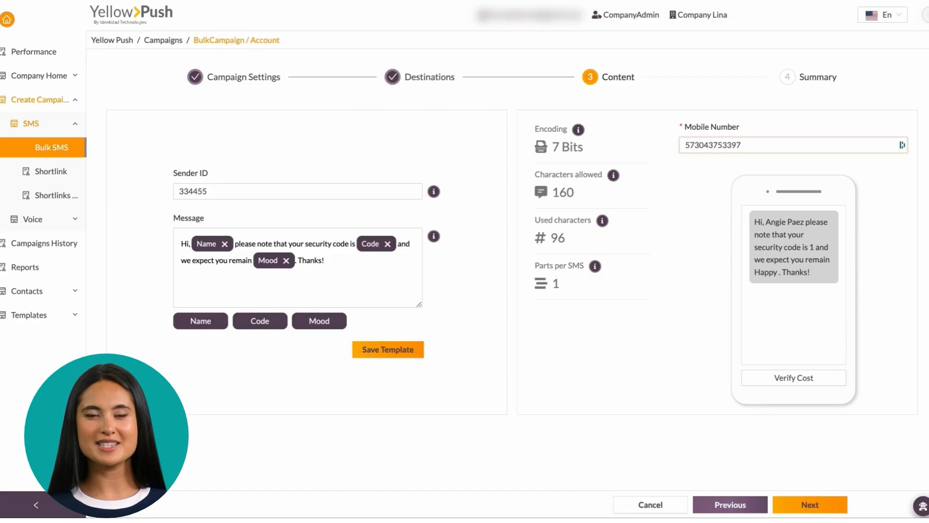
click(804, 383)
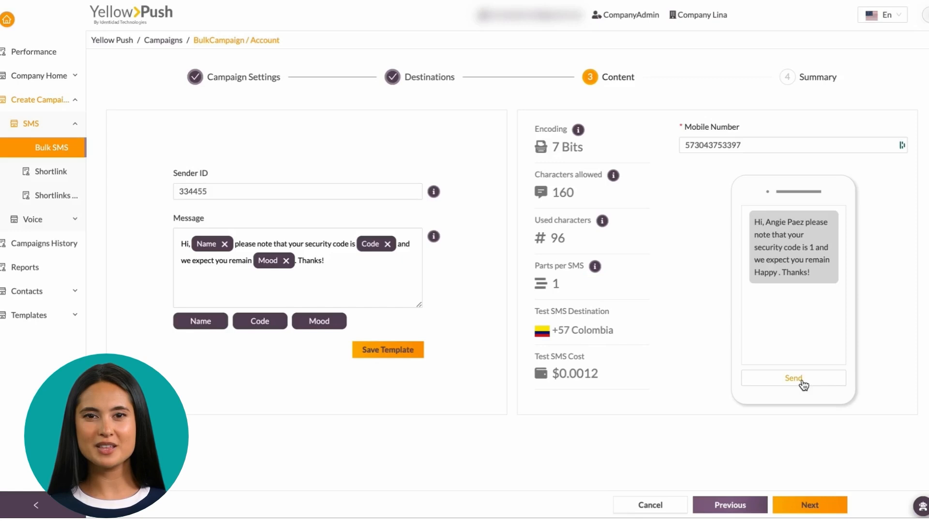
click(803, 384)
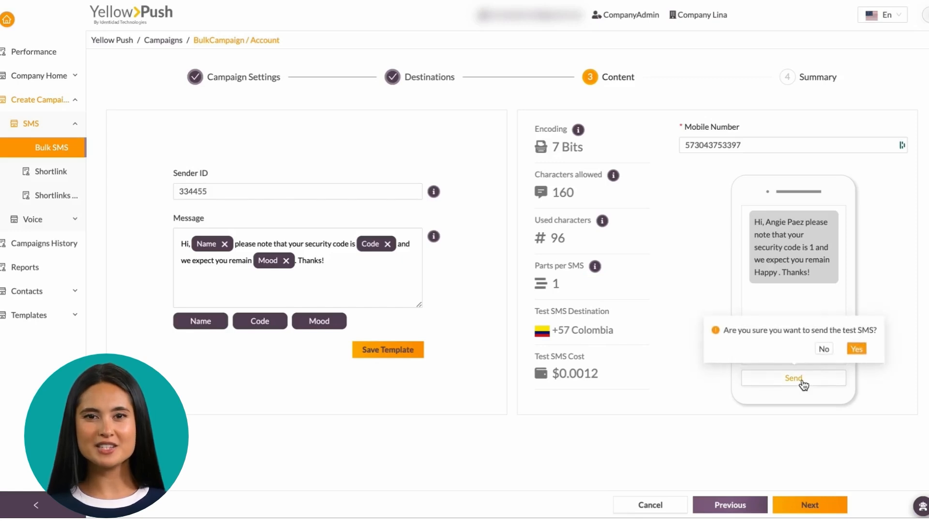
click(864, 349)
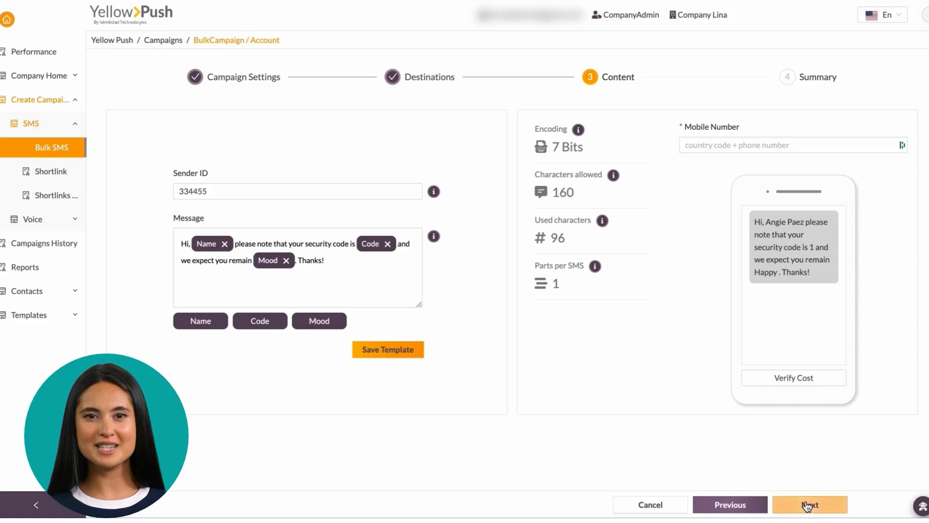
click(804, 503)
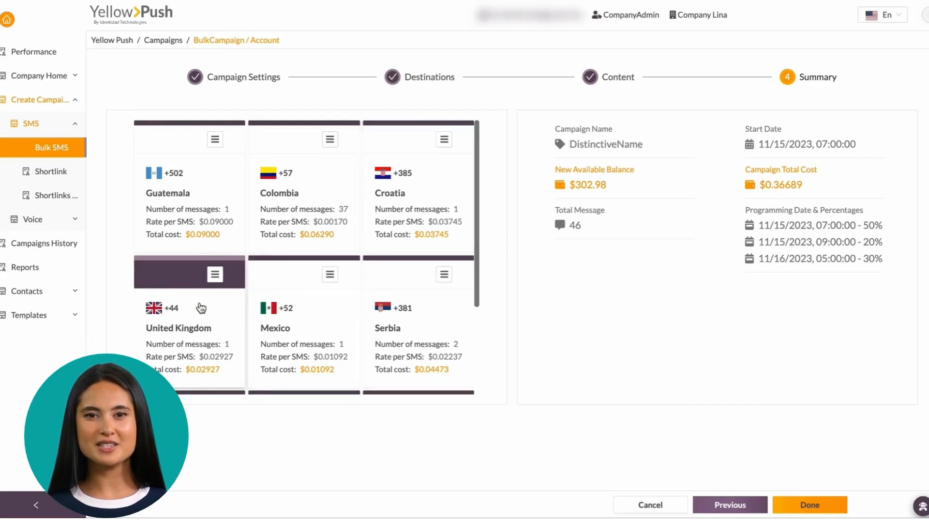
Step: Review the 46-message, $0.36689 summary and three-date schedule, then generate the DistinctiveName campaign
scroll(201, 308, down, 2)
scroll(201, 308, down, 3)
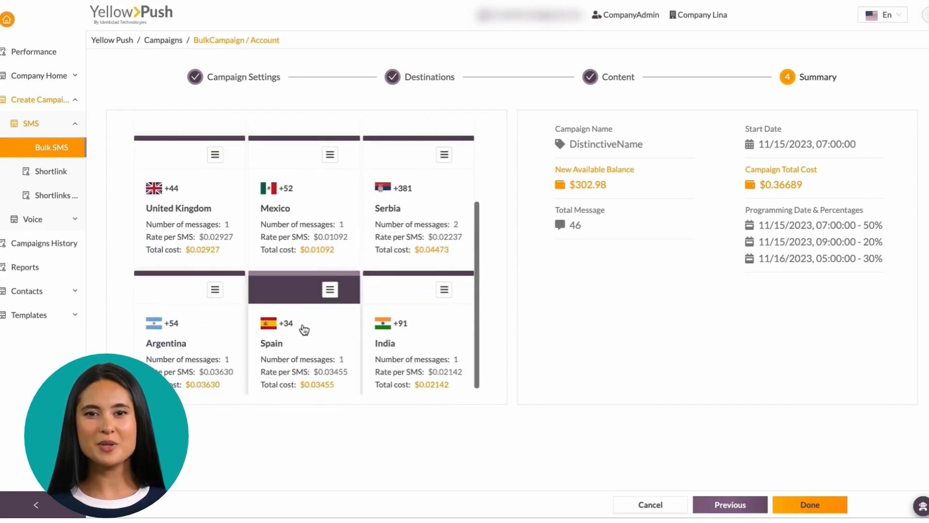
scroll(404, 334, down, 1)
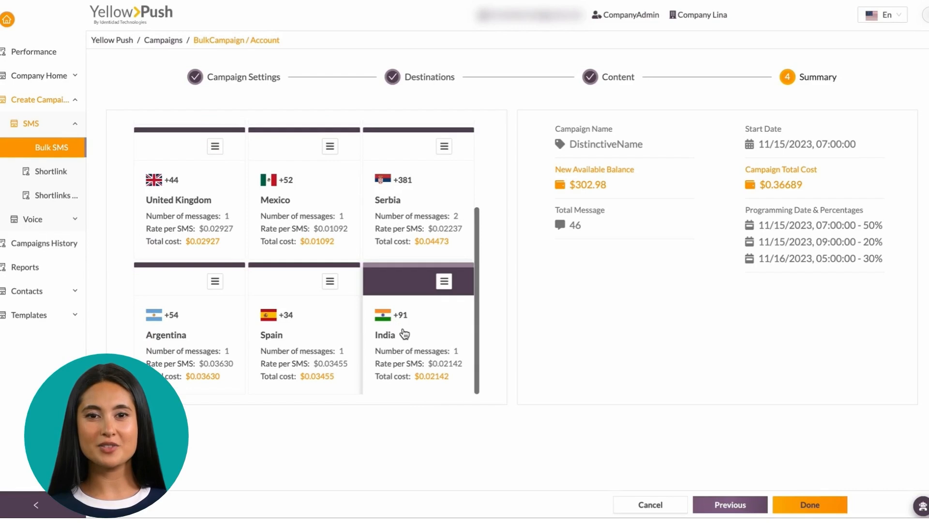
scroll(404, 334, up, 3)
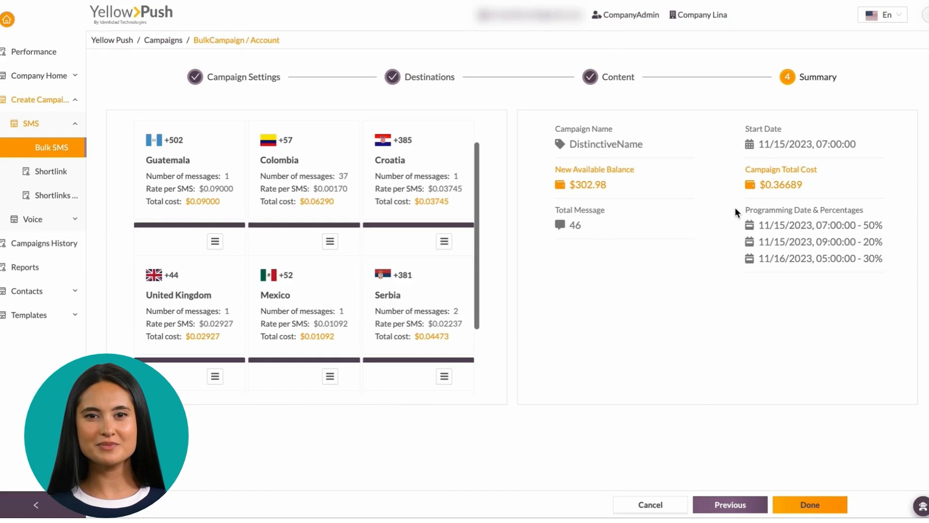
drag(736, 212, 910, 289)
click(862, 337)
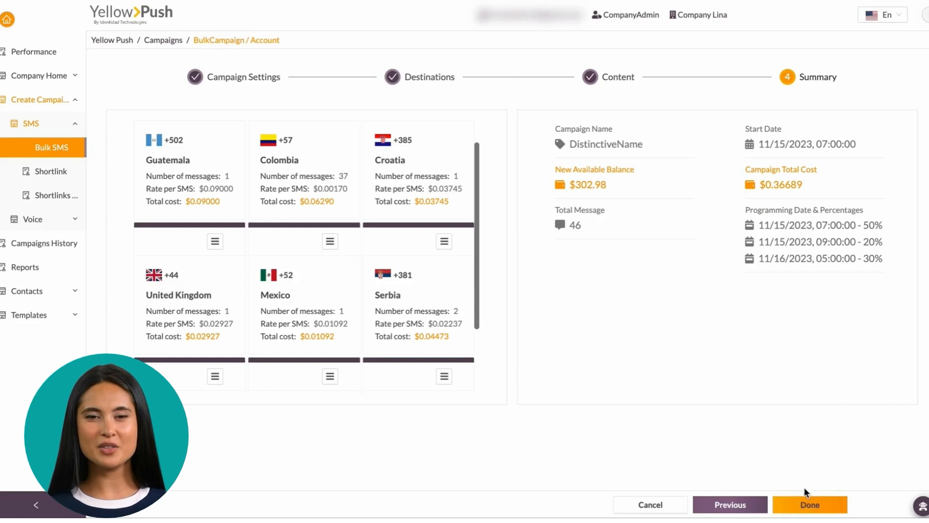
click(803, 503)
click(560, 288)
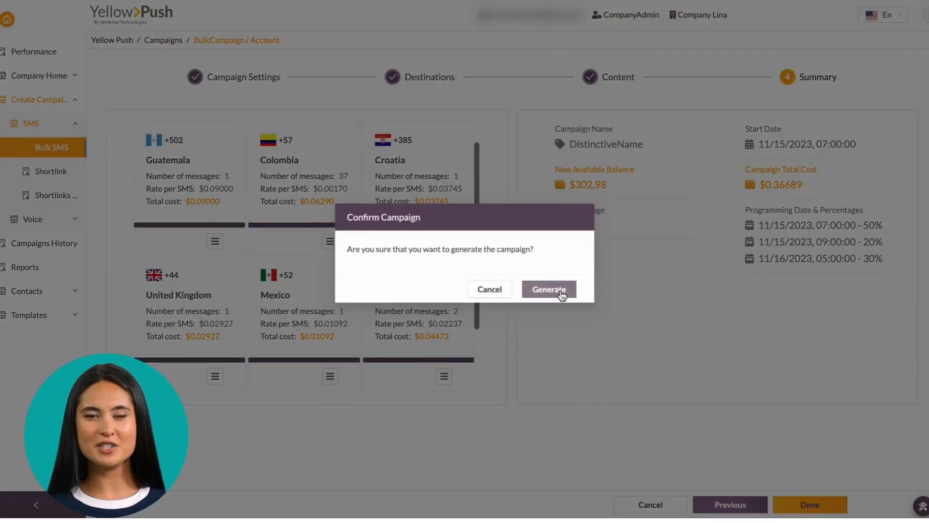